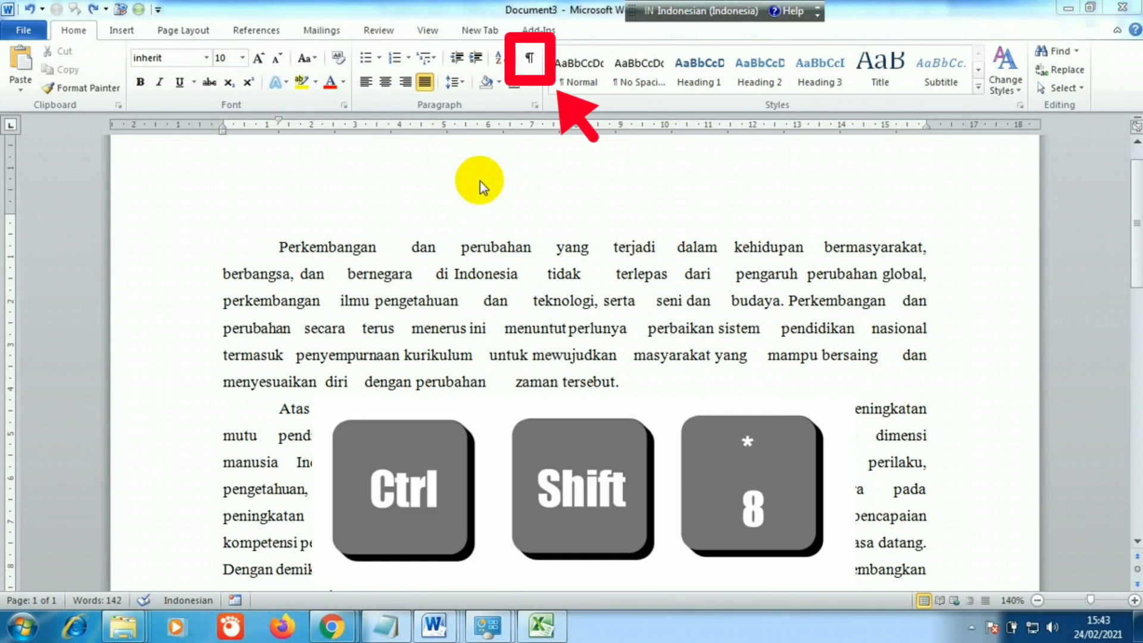
Step: Turn on Show/Hide ¶ so each extra space between the Indonesian words shows as a dot
left_click(530, 60)
left_click(531, 62)
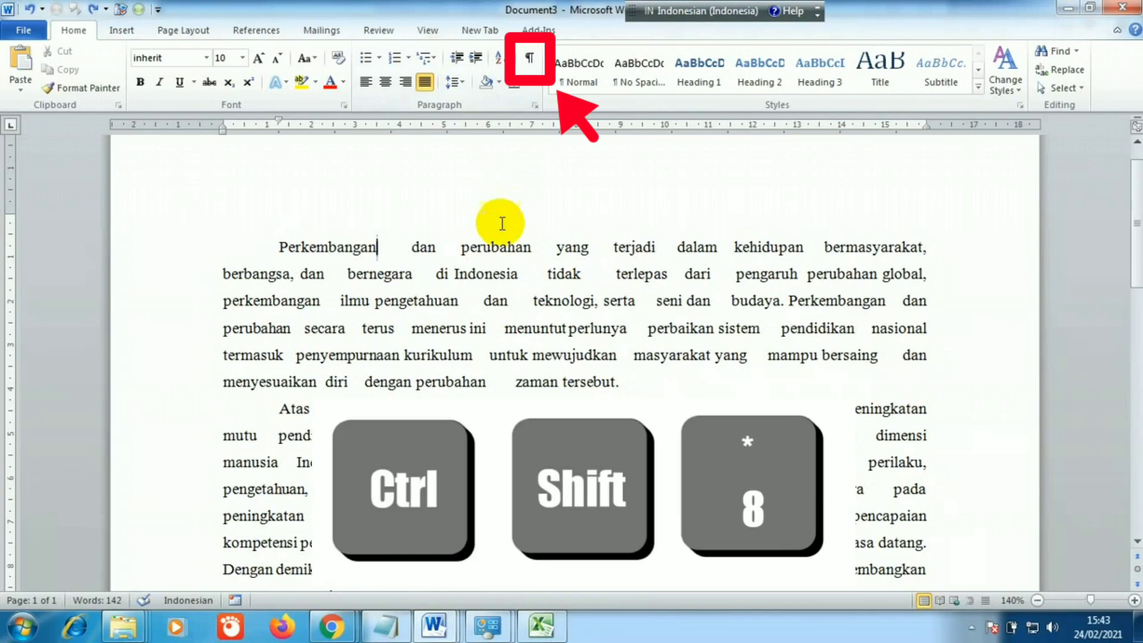
left_click(530, 59)
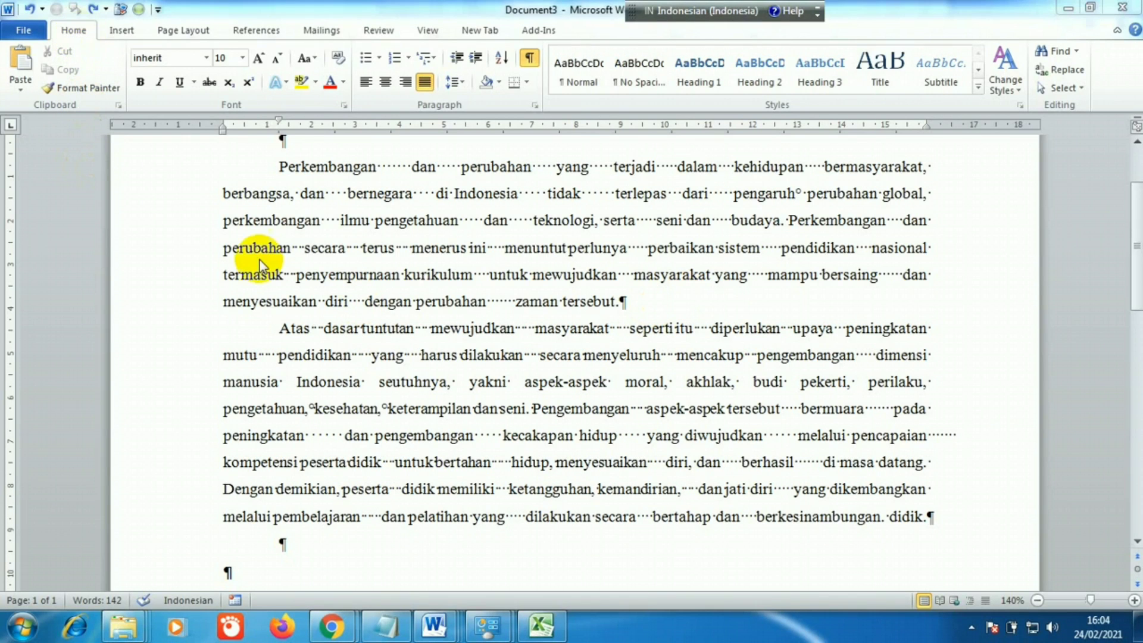
Step: Open Replace, empty the Find what box, and switch to the Notepad notes
left_click(1073, 73)
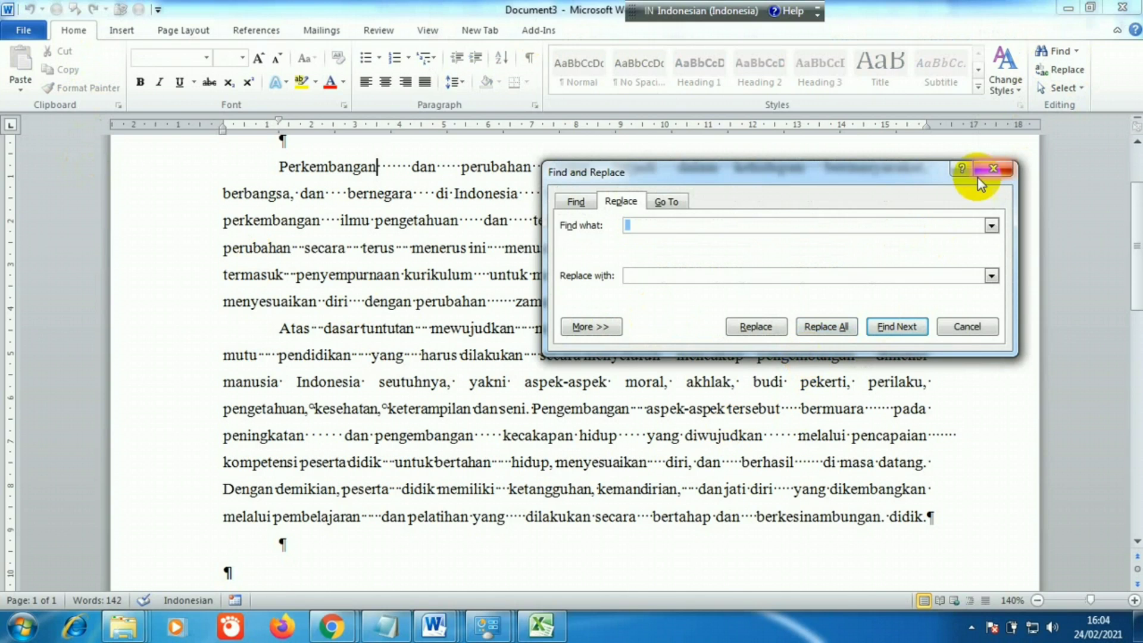
left_click(992, 169)
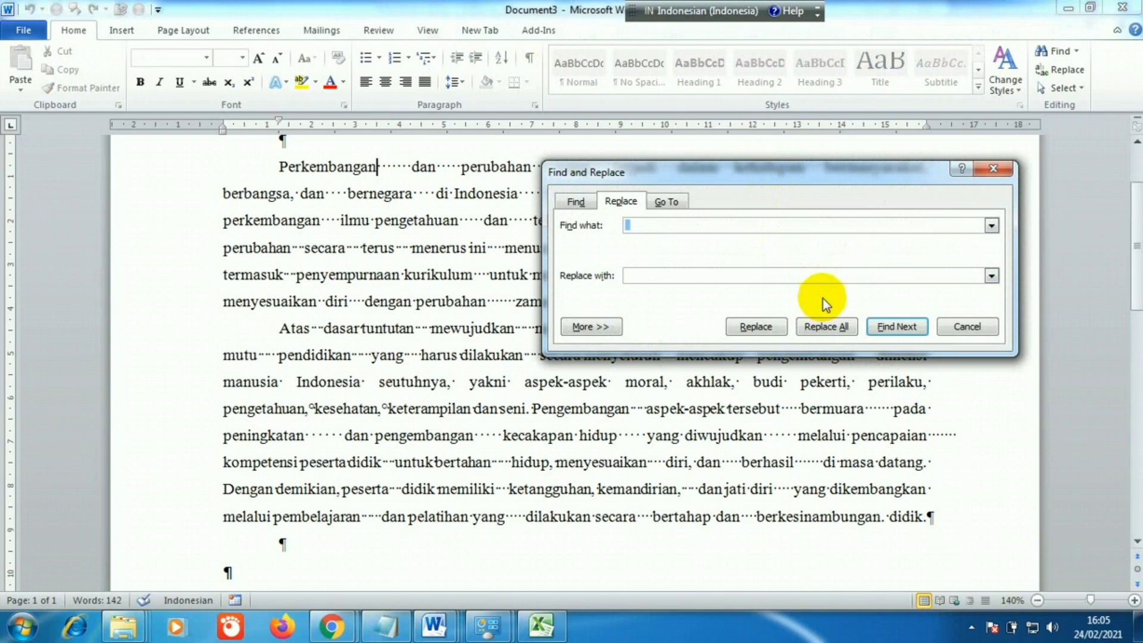
left_click(641, 228)
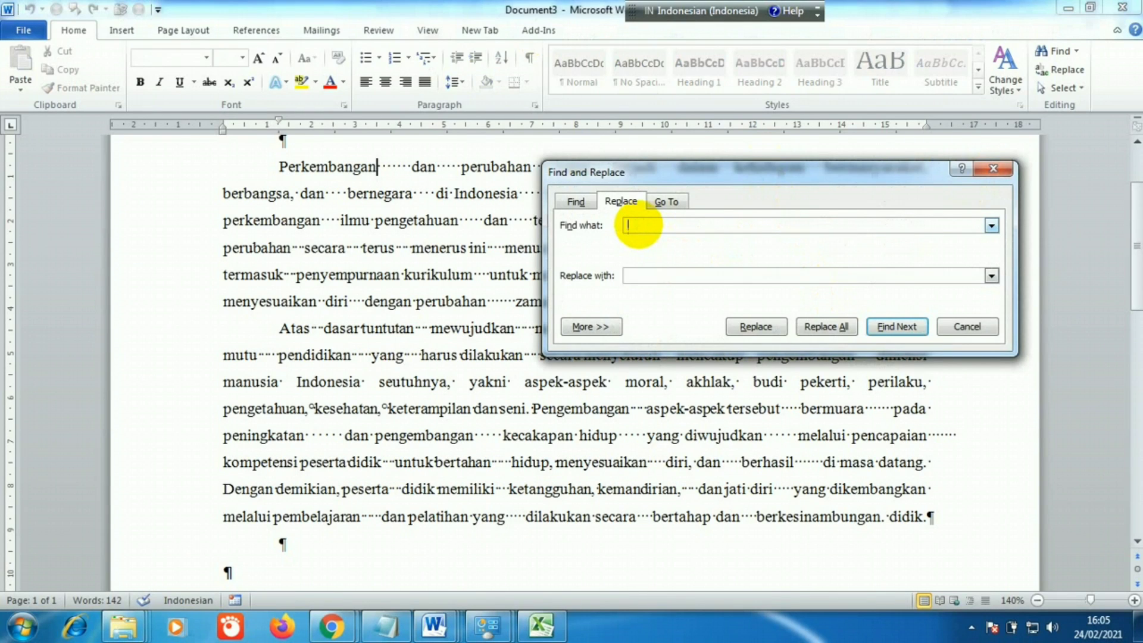
key("BackSpace")
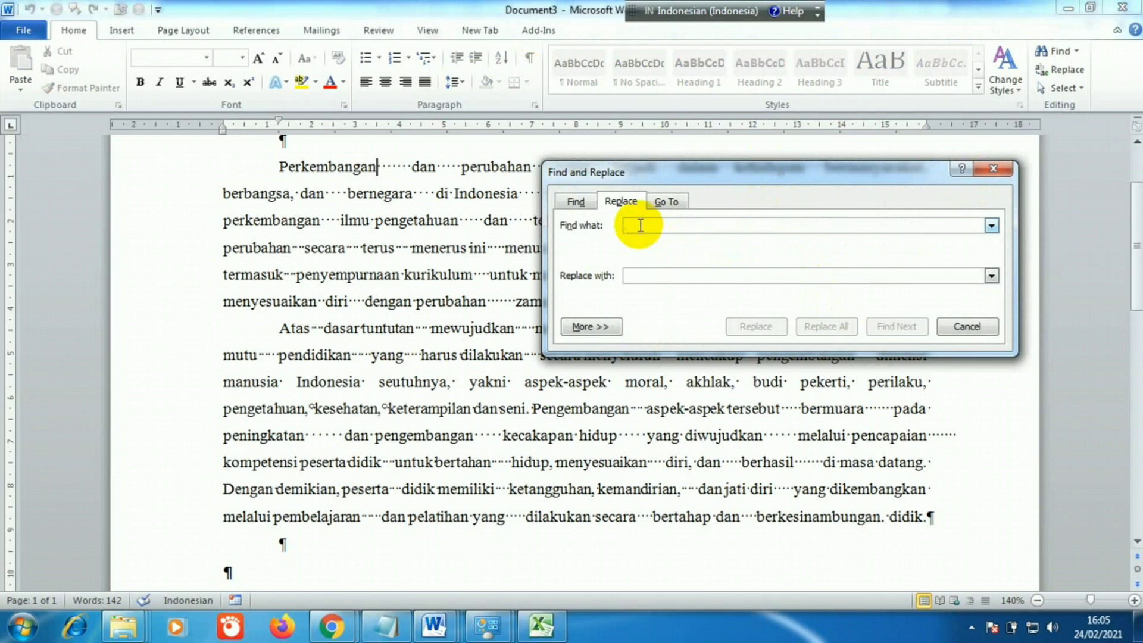
left_click(386, 628)
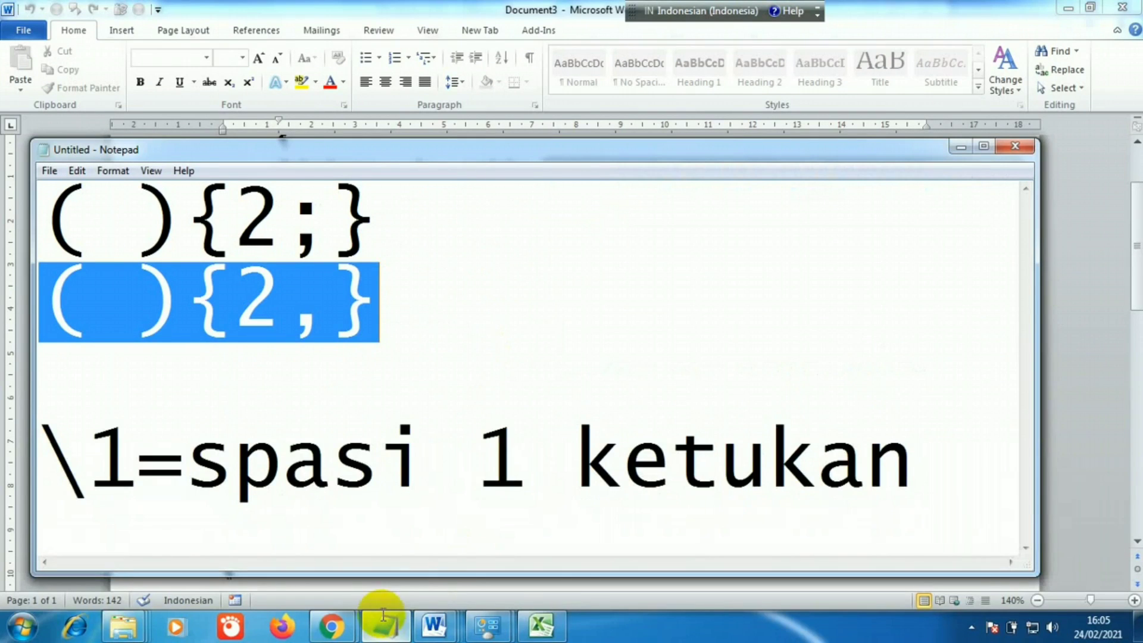
Step: Highlight the semicolon in ( ){2;} to compare it with the comma in ( ){2,}
left_click(387, 268)
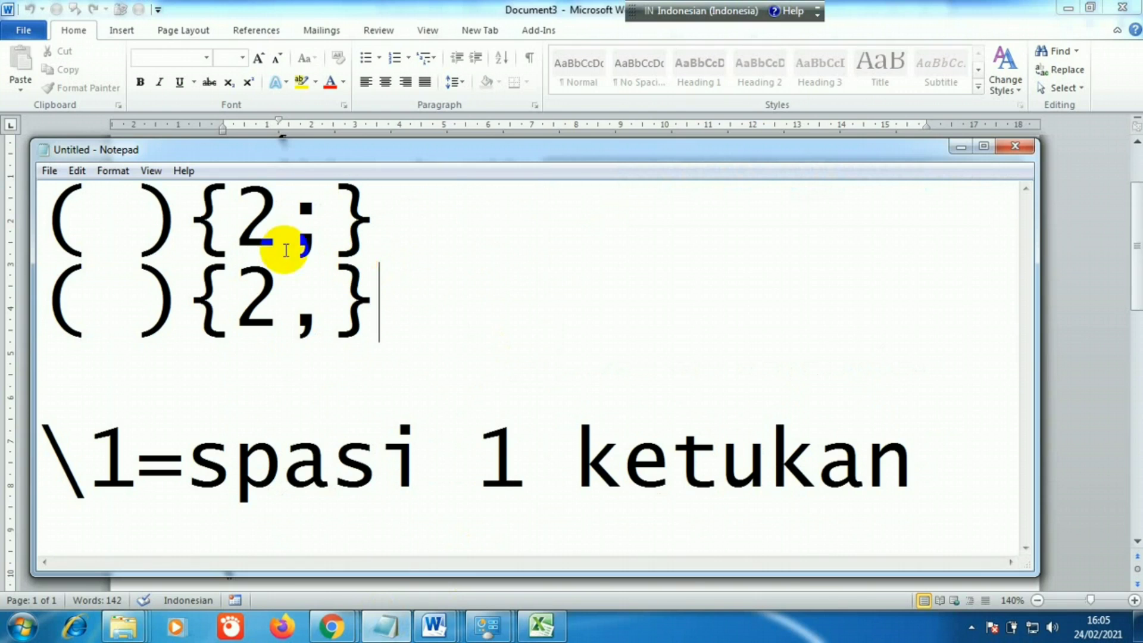
left_click_drag(56, 211, 63, 209)
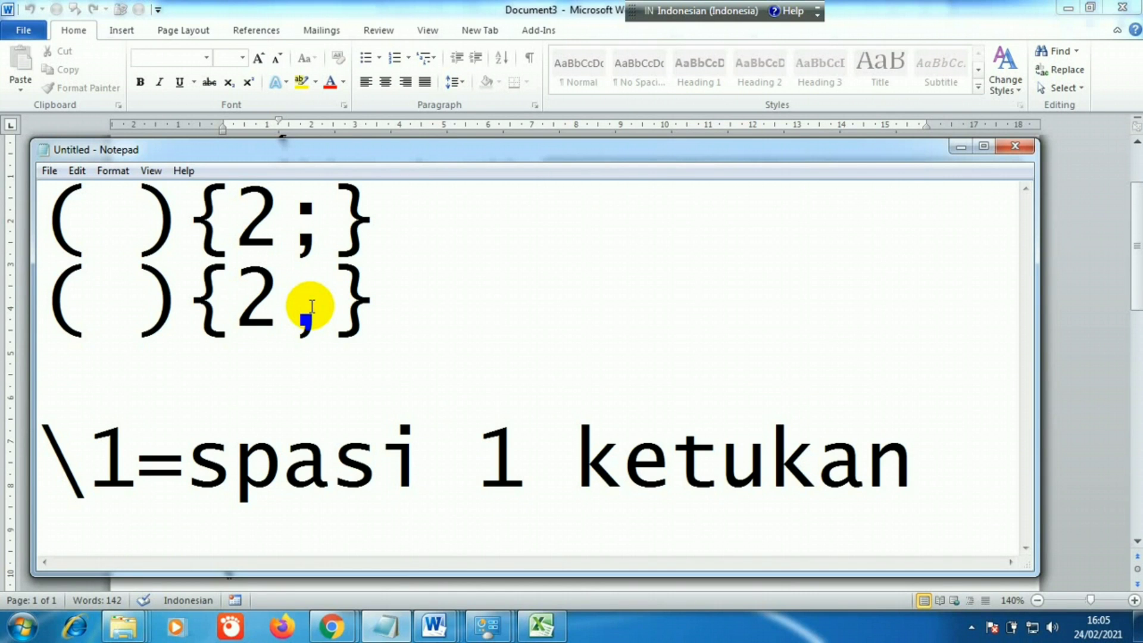
left_click(21, 630)
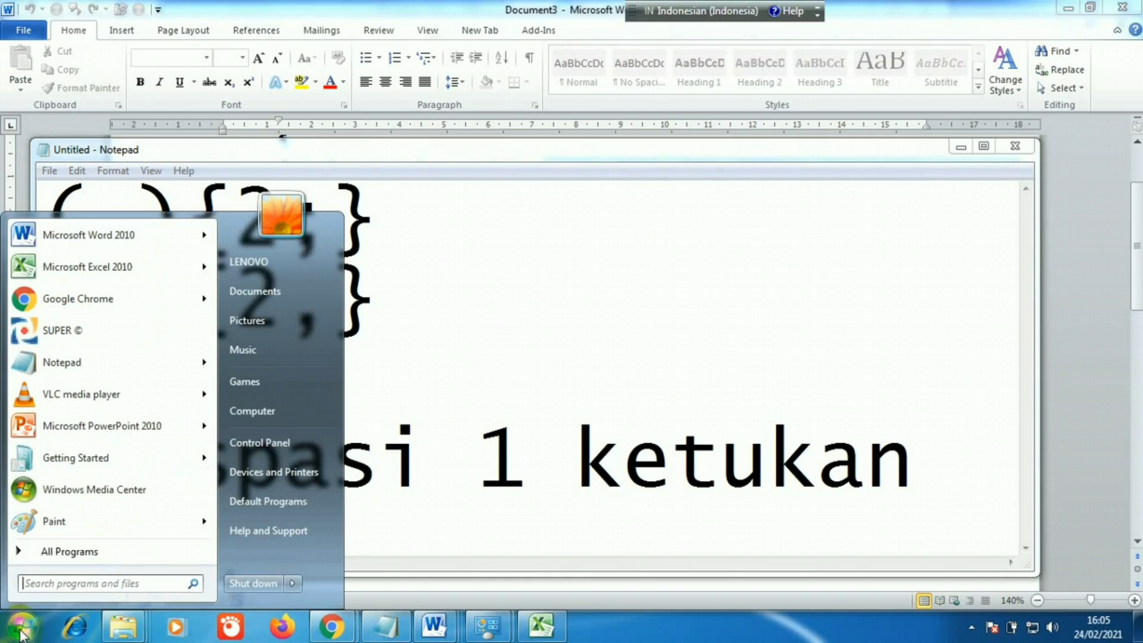
Step: Check the comma list separator in Control Panel's Indonesian number format, confirm unchanged, and close
left_click(267, 440)
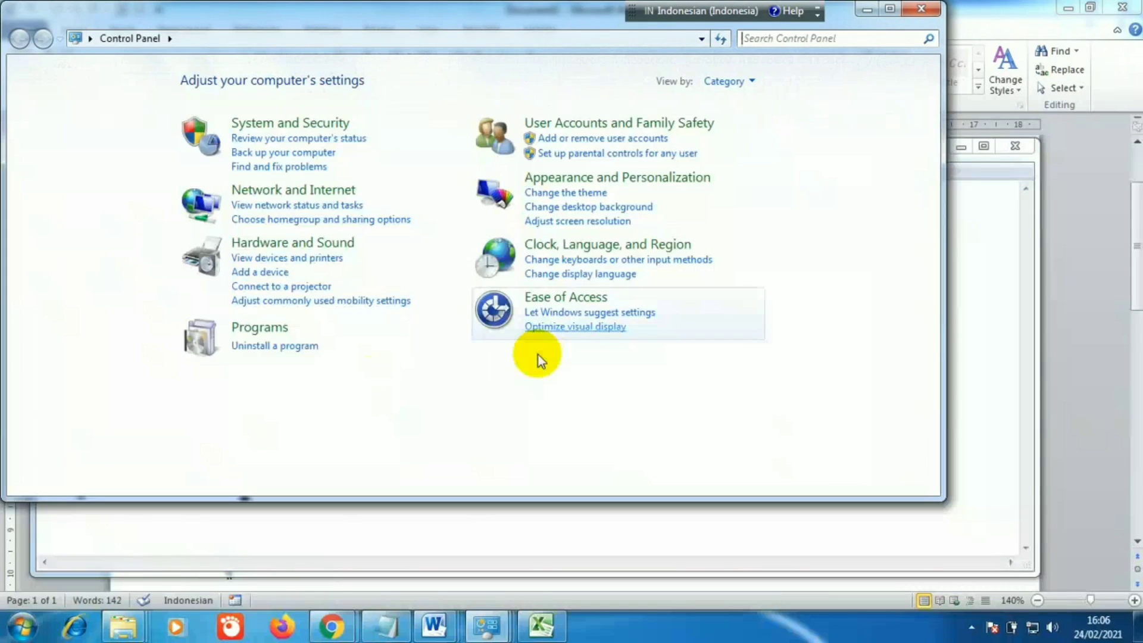
left_click(612, 246)
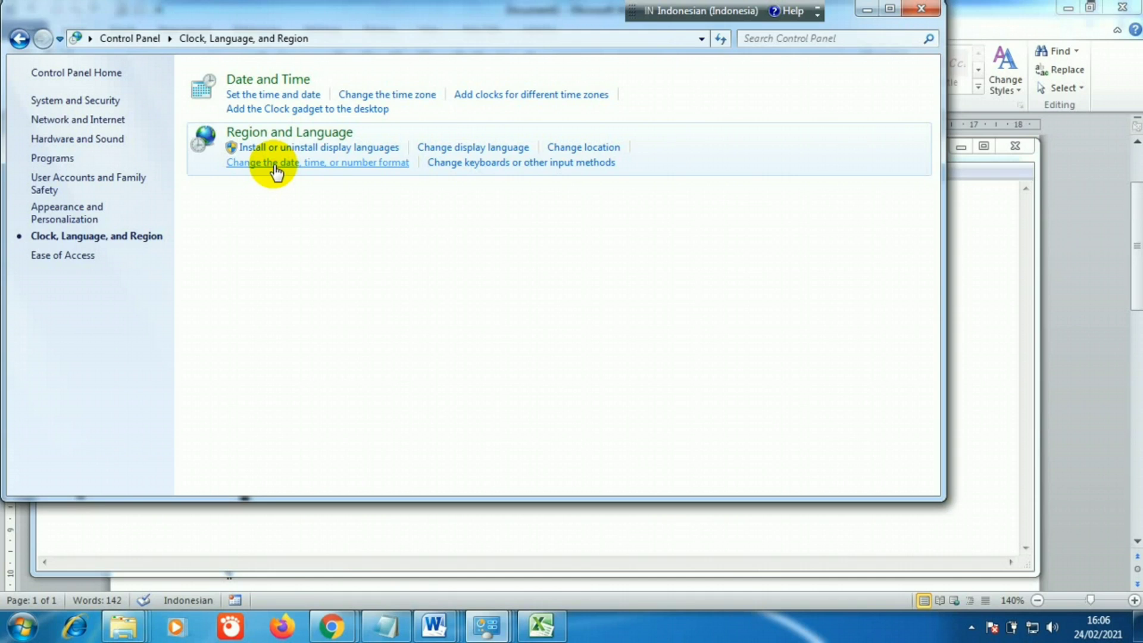
left_click(275, 166)
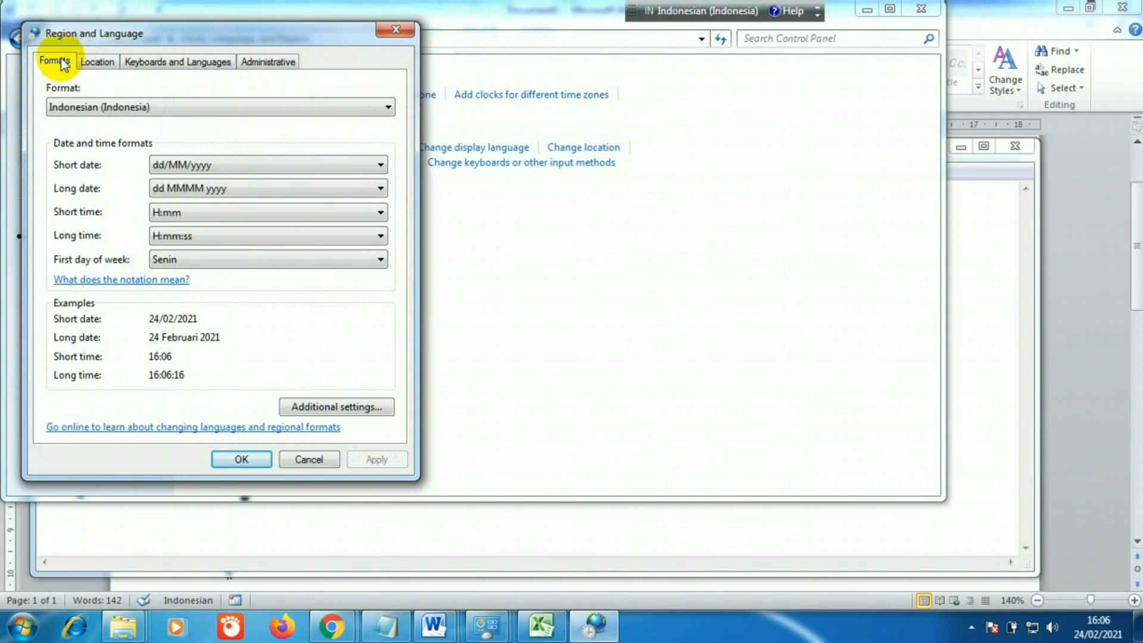
left_click(326, 409)
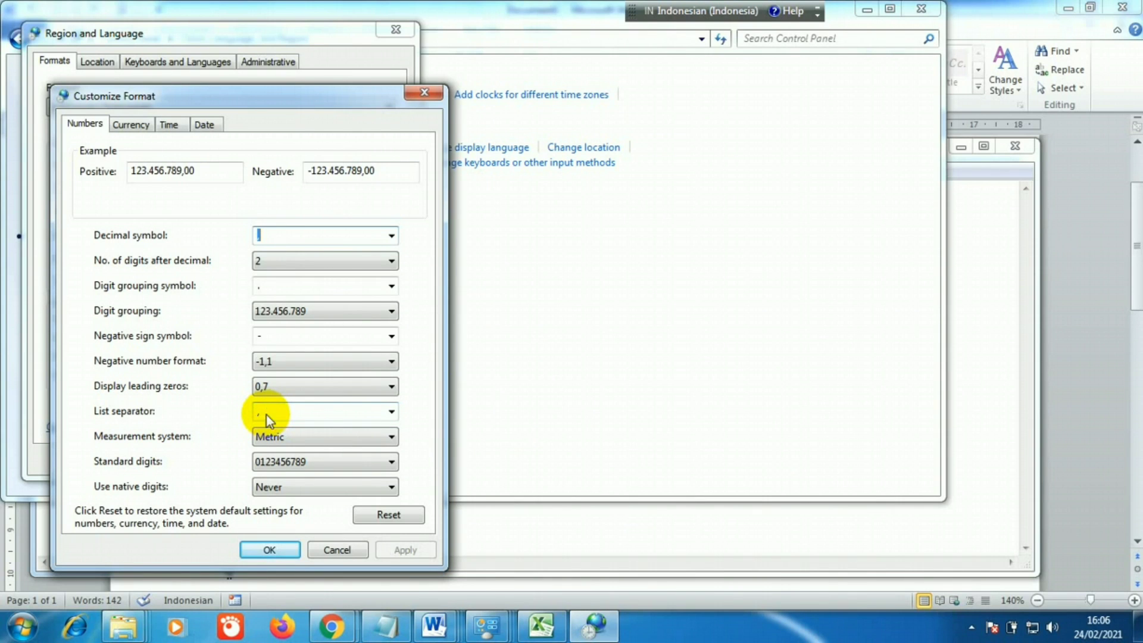
left_click(265, 550)
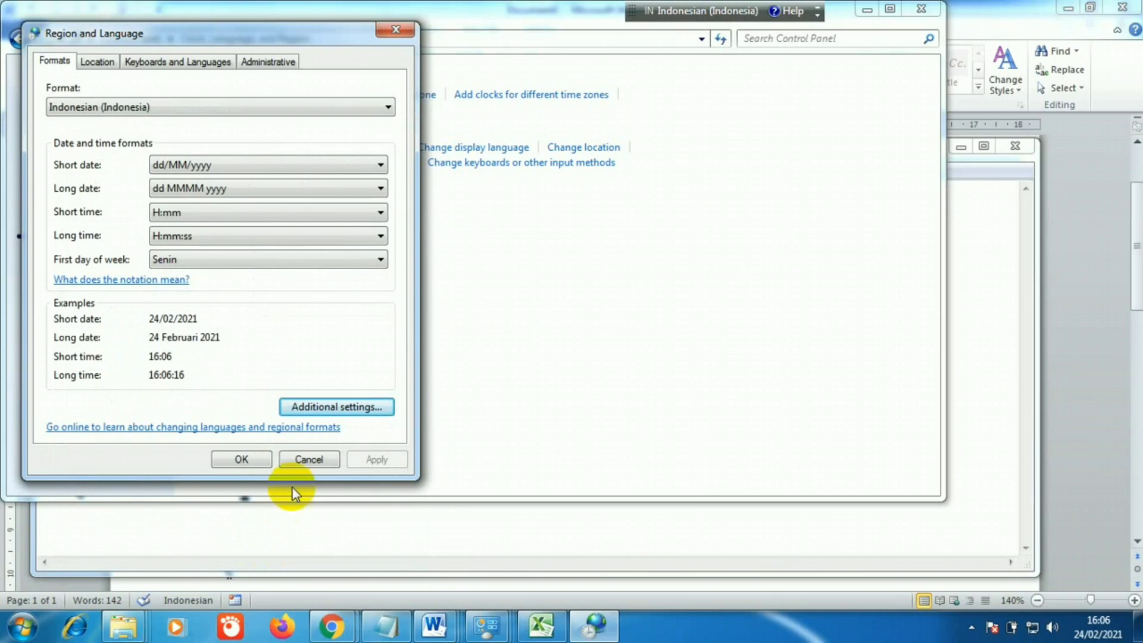
left_click(252, 462)
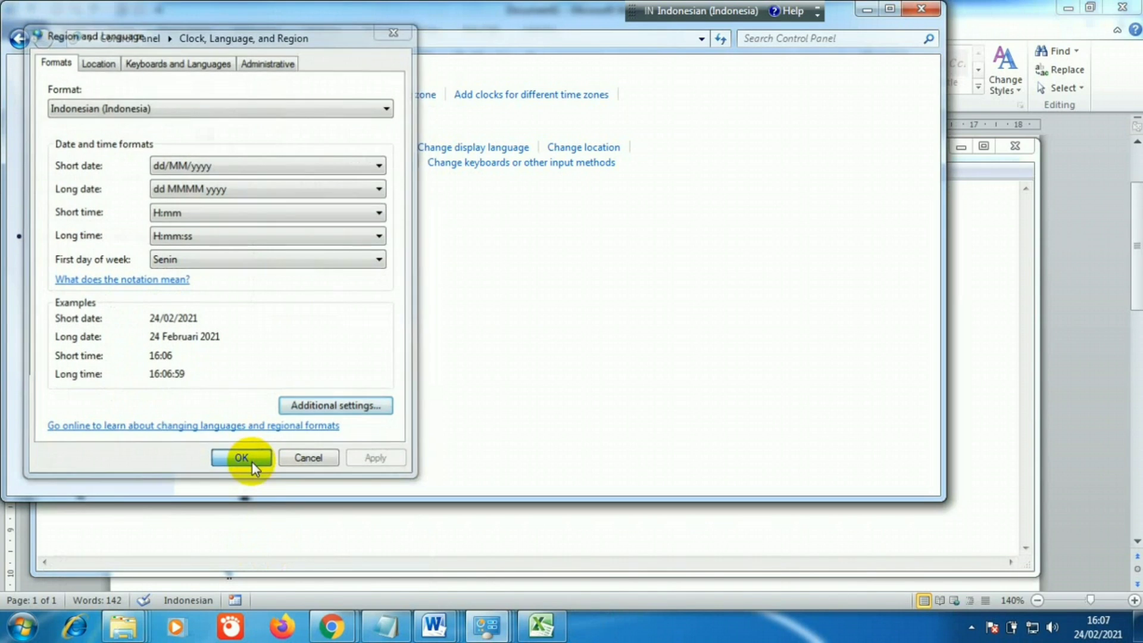
left_click(921, 11)
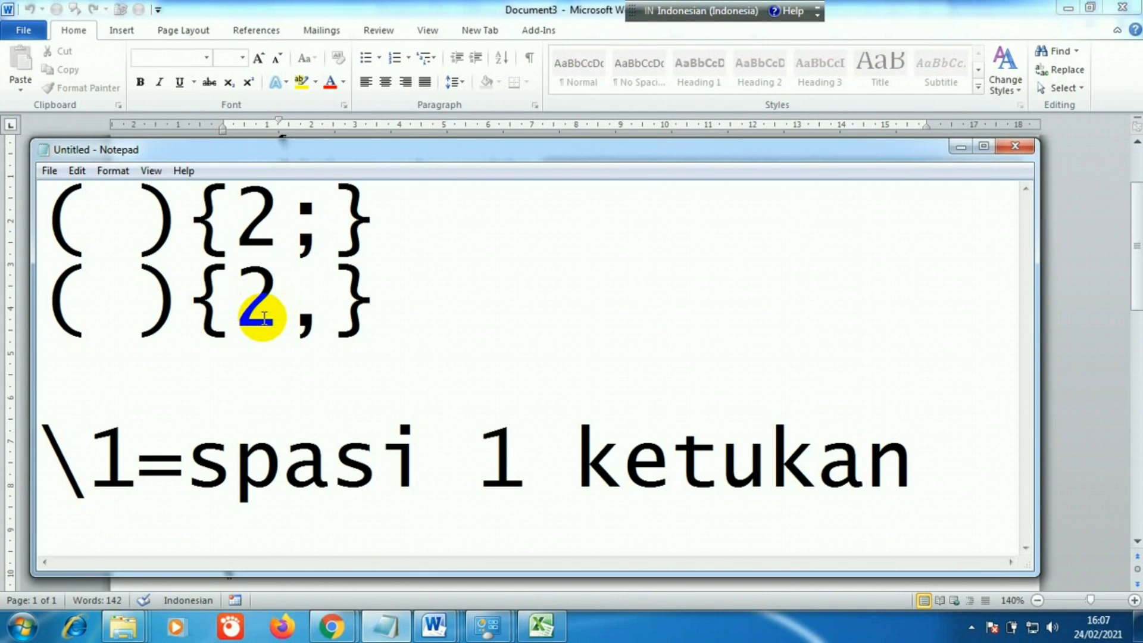
Step: Copy the ( ){2,} pattern line from Notepad and return to Document3 in Word
left_click(51, 310)
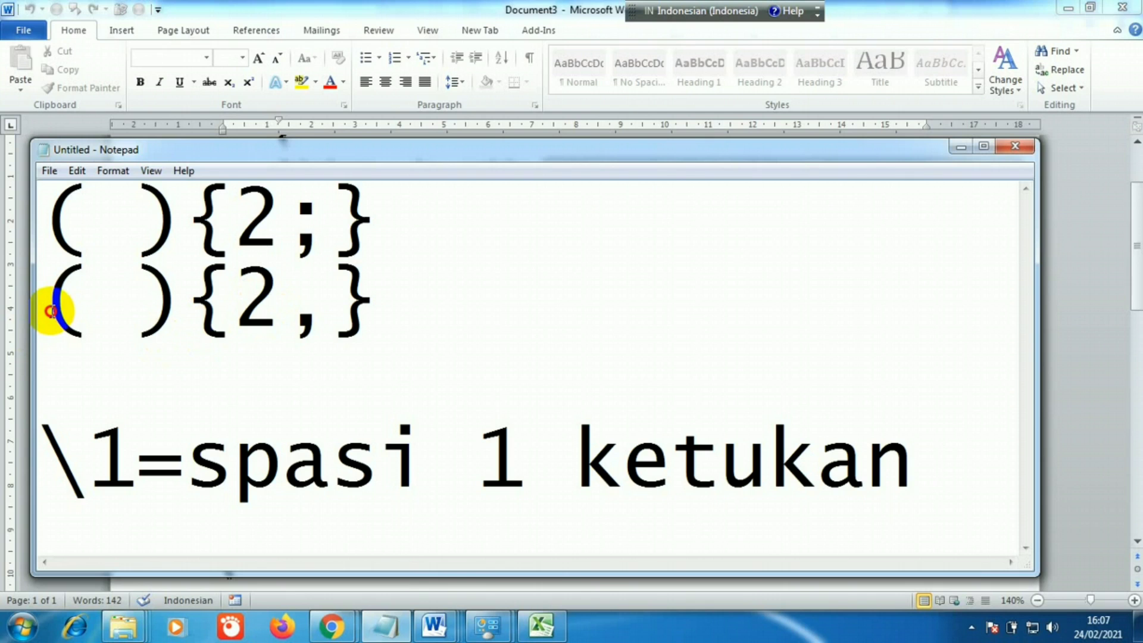
left_click_drag(51, 310, 371, 303)
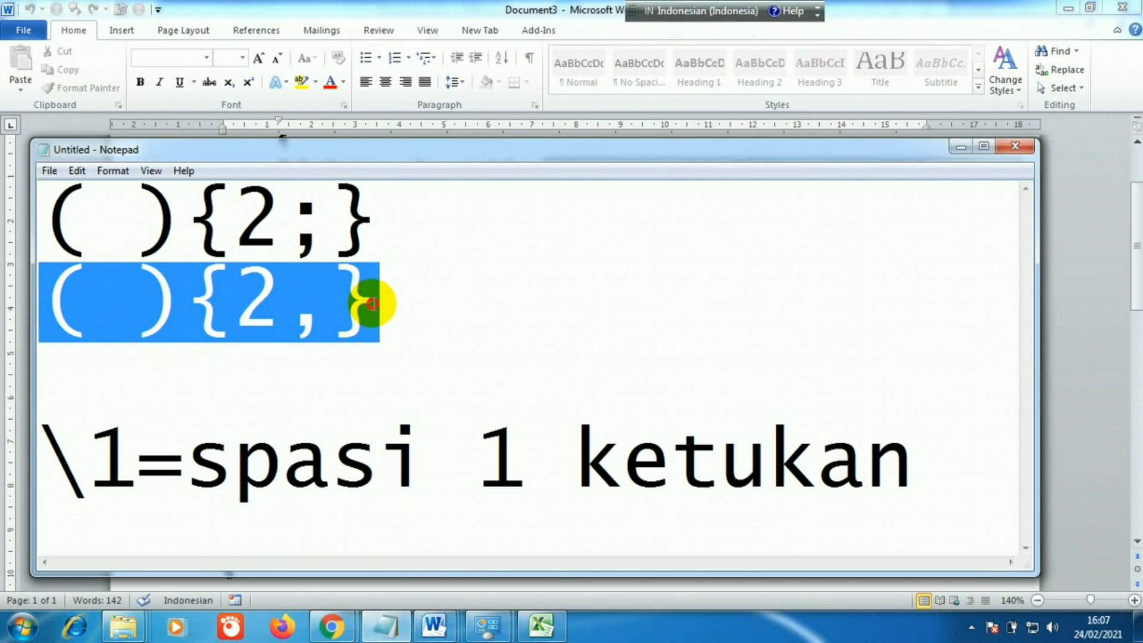
right_click(330, 305)
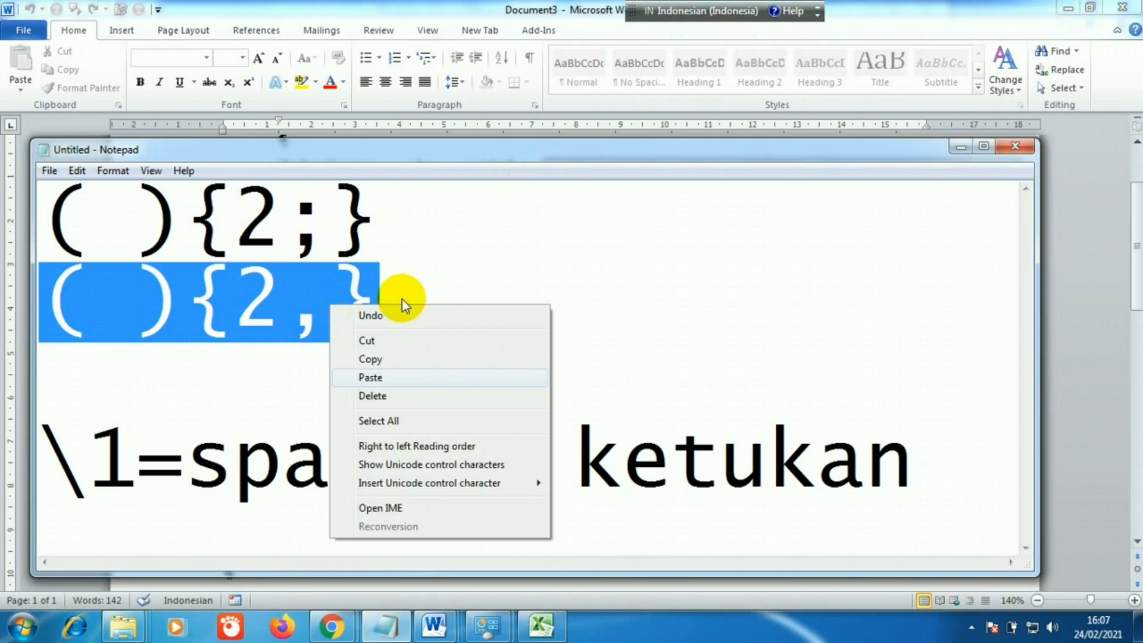
left_click(382, 361)
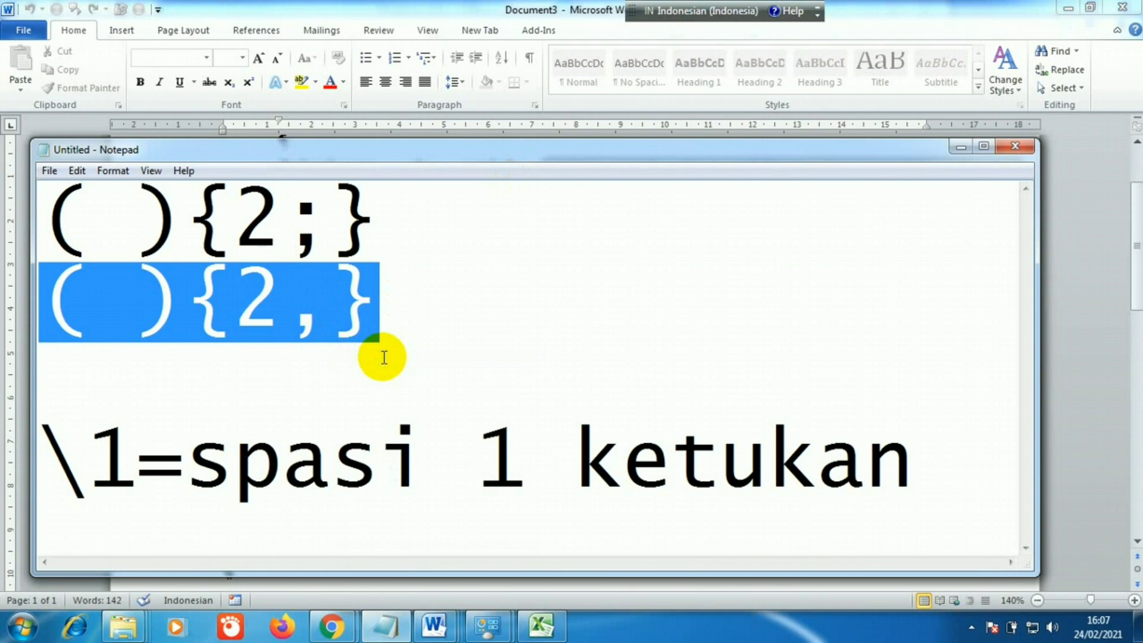
left_click(437, 625)
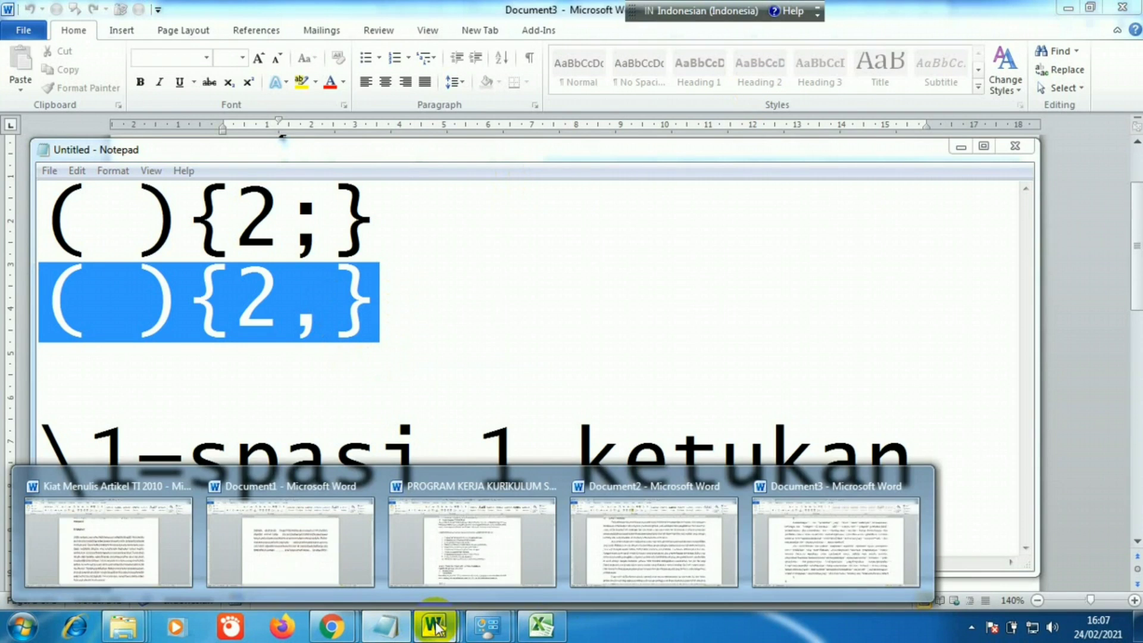
mouse_move(836, 536)
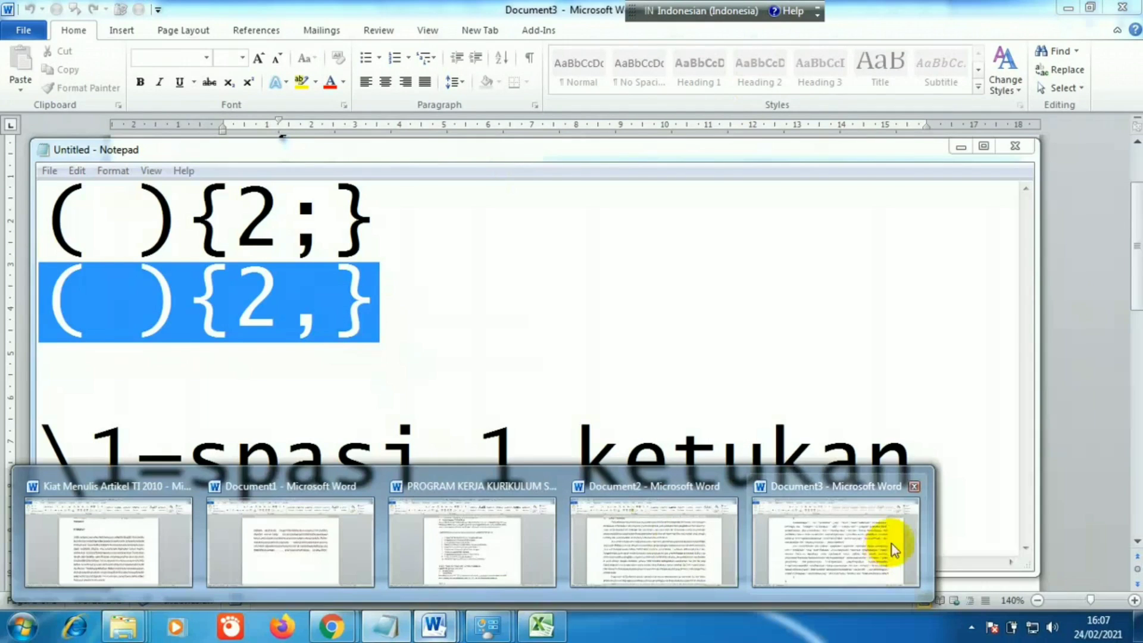
left_click(892, 544)
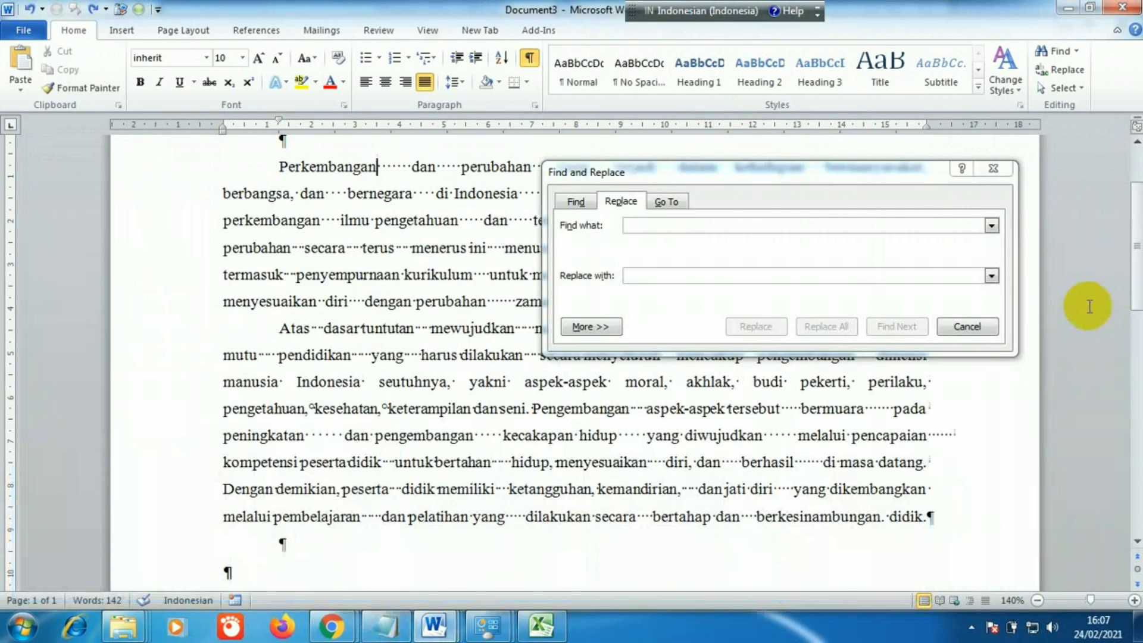
Step: Enter ( ){2,} as Find what and \1 as Replace with, then expand the More options
left_click(642, 224)
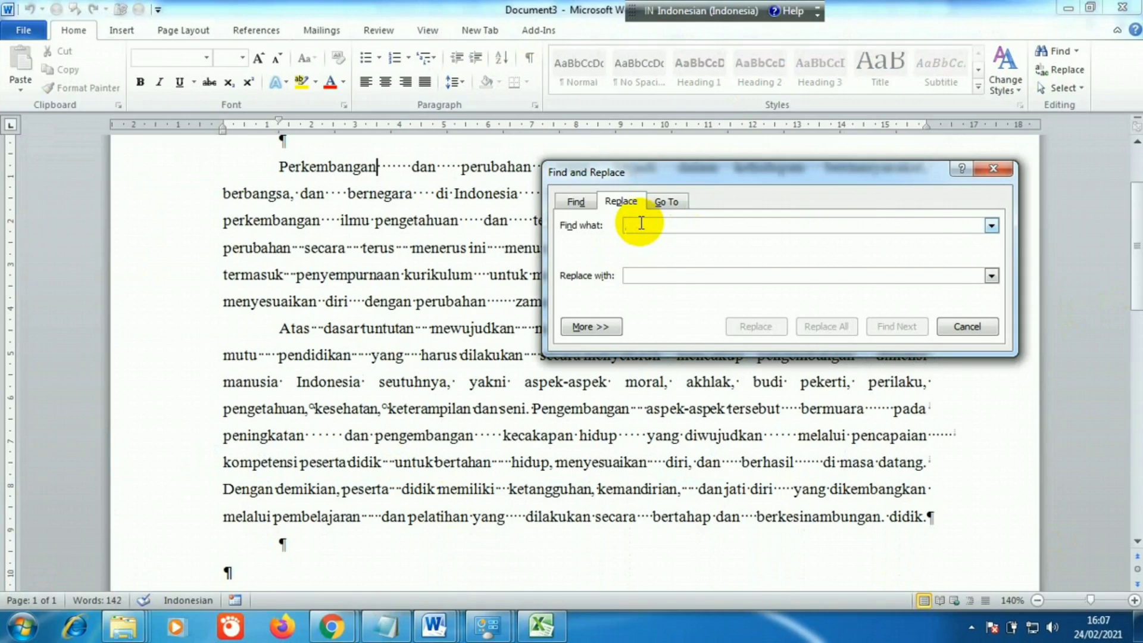
type("( ){2,}")
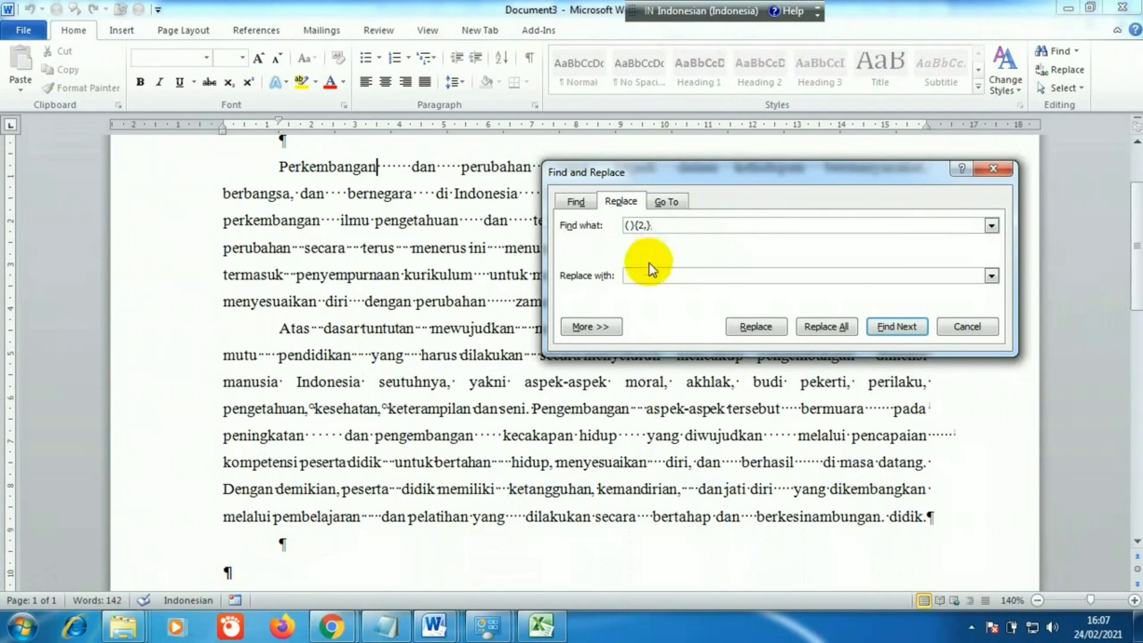
left_click(635, 274)
type("\\1")
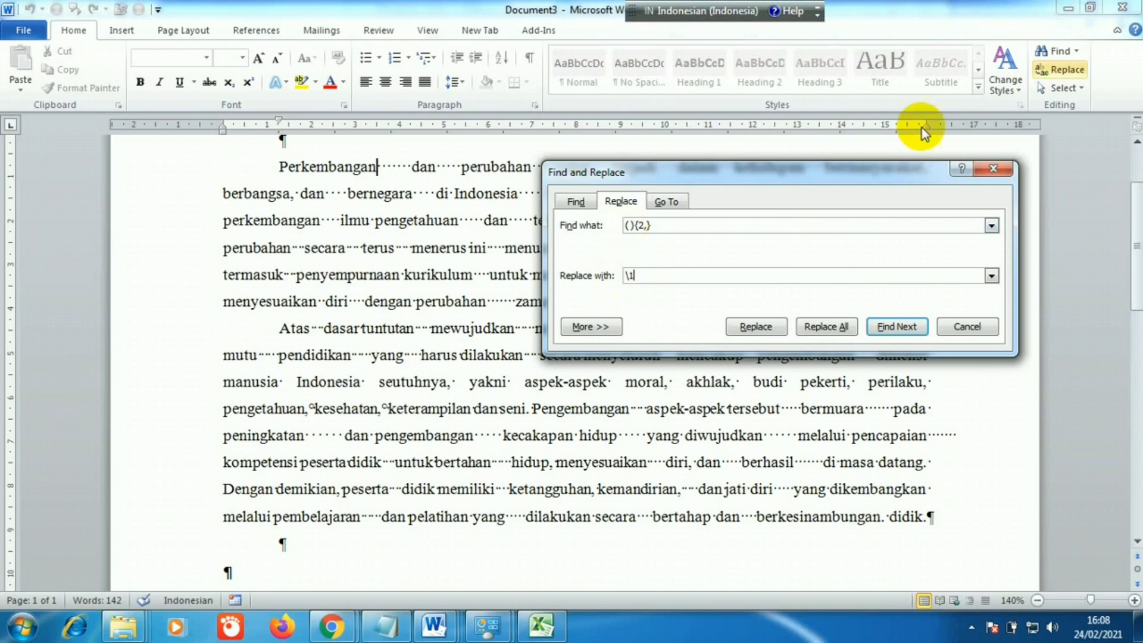
left_click(599, 327)
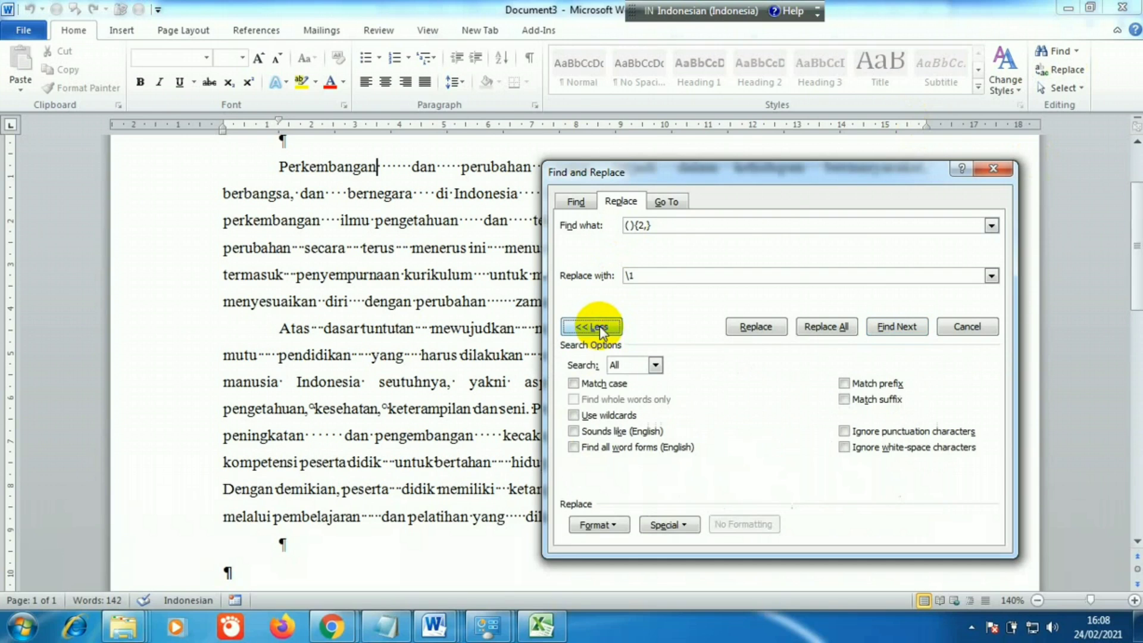
Step: Enable Use wildcards and Replace All, collapsing multiple spaces in 69 places
left_click(574, 415)
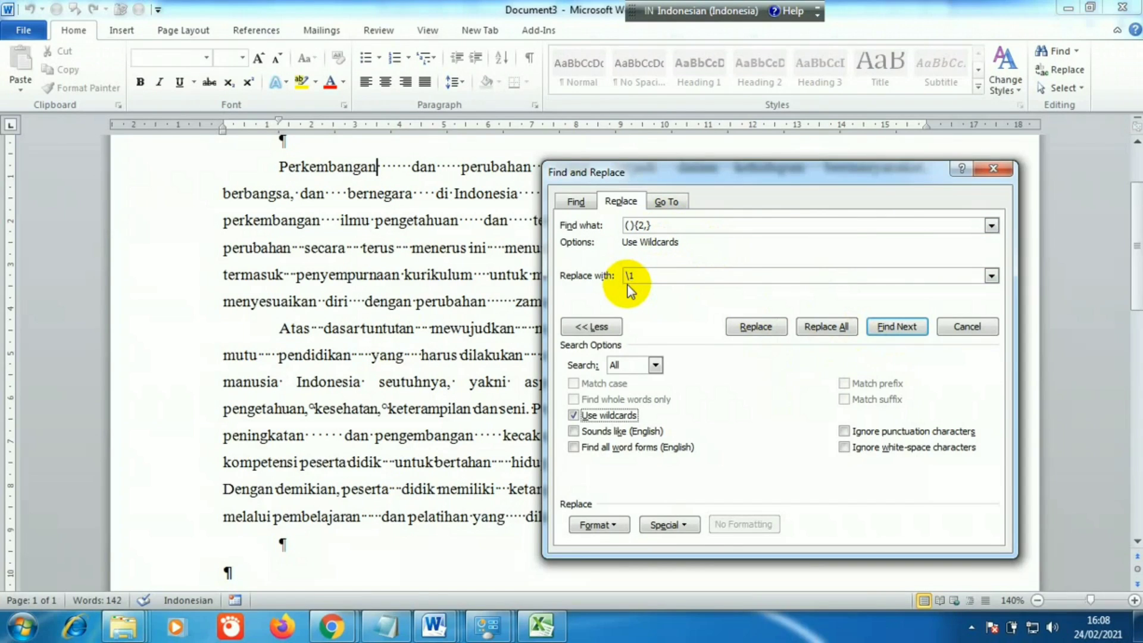
left_click(827, 333)
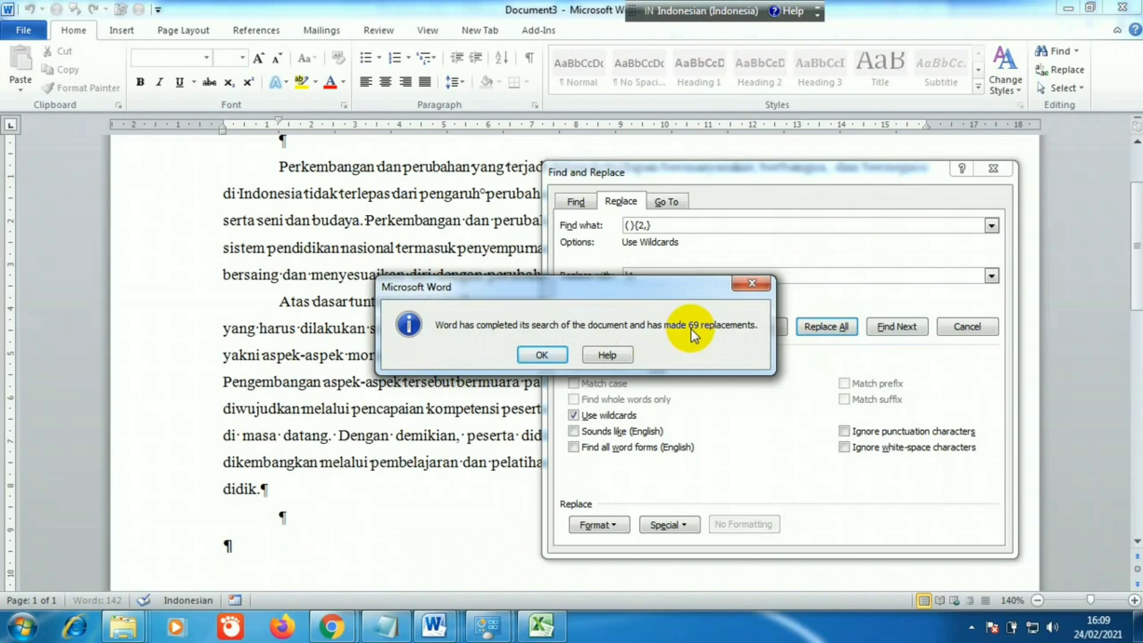
Step: Dismiss the 69-replacements message and close the Find and Replace dialog
left_click(548, 356)
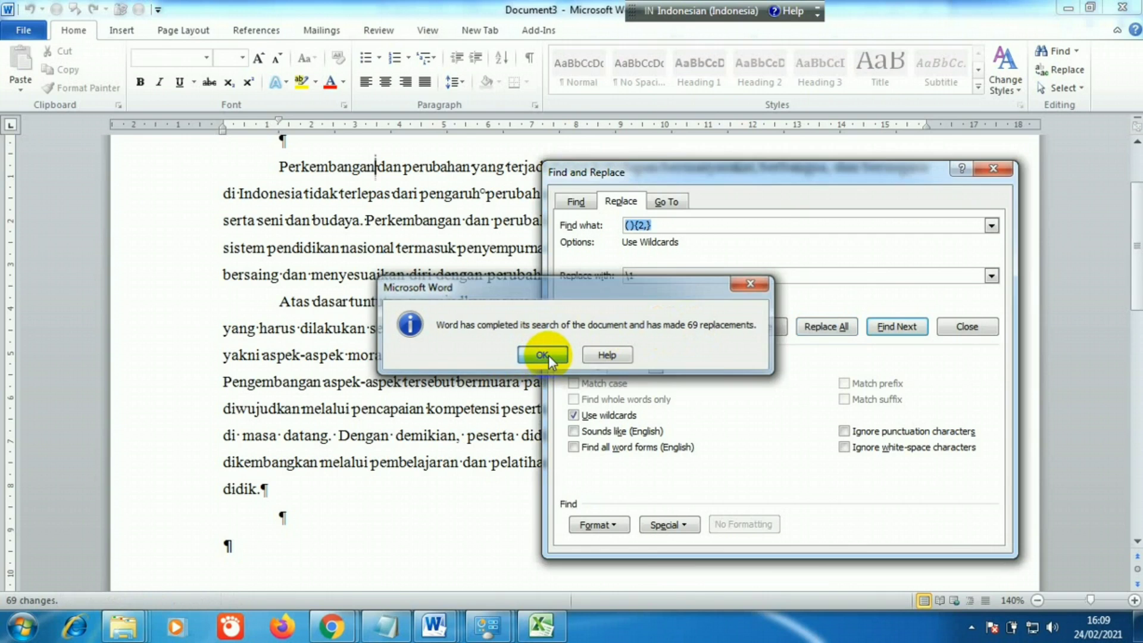
left_click(262, 308)
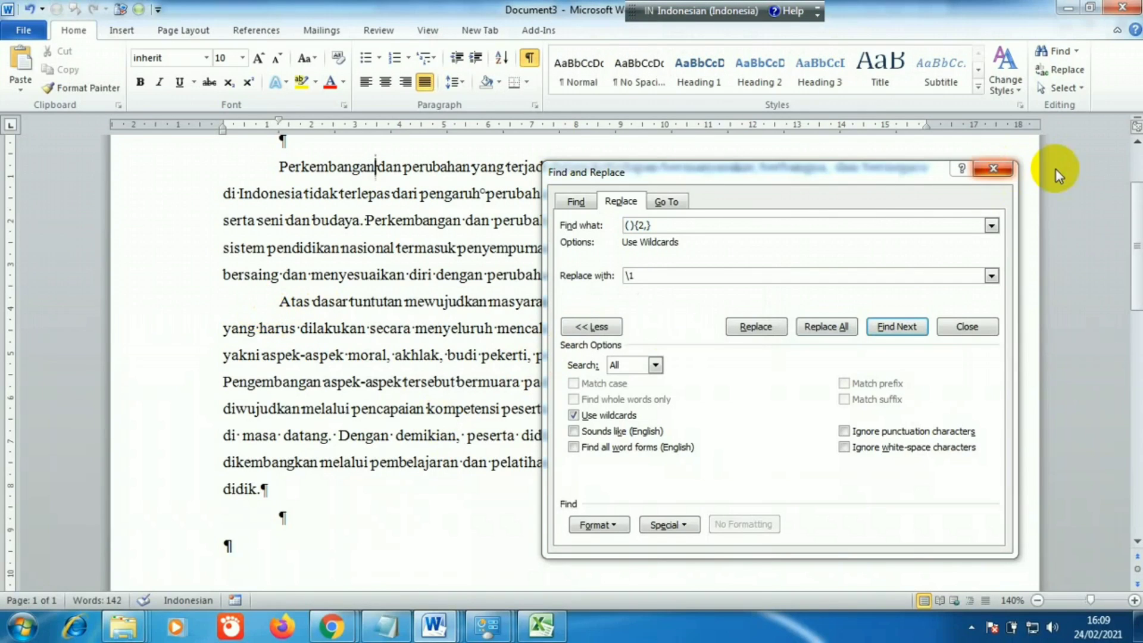
left_click(993, 169)
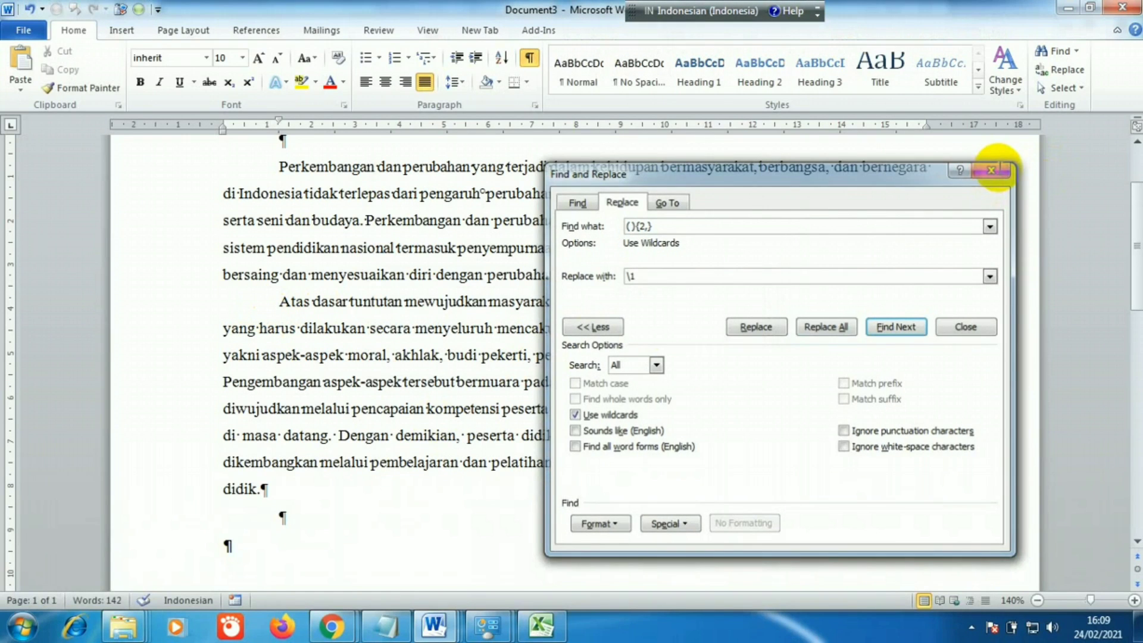